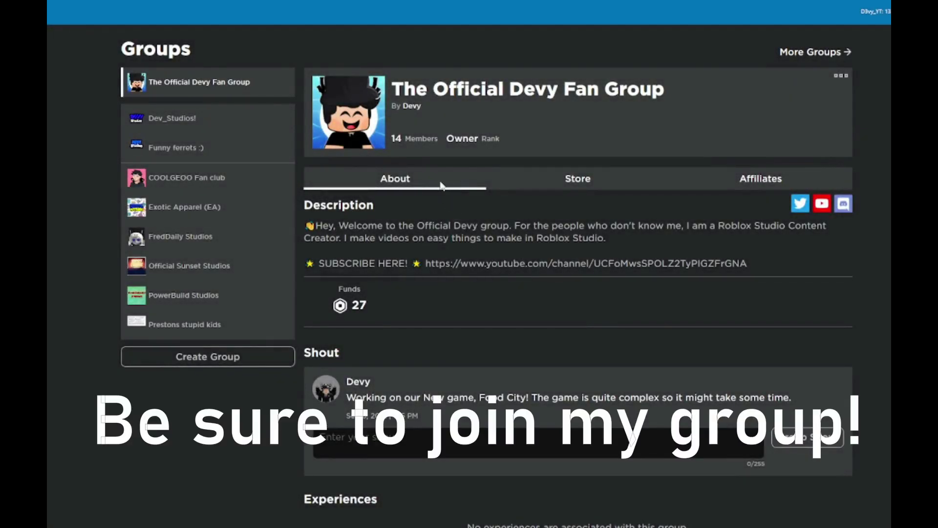
In the iPad emulator playtest, turn on shift lock with the shift-lock button and walk the character
{"action": "left_click_drag", "start_coordinate": [391, 89], "coordinate": [581, 111]}
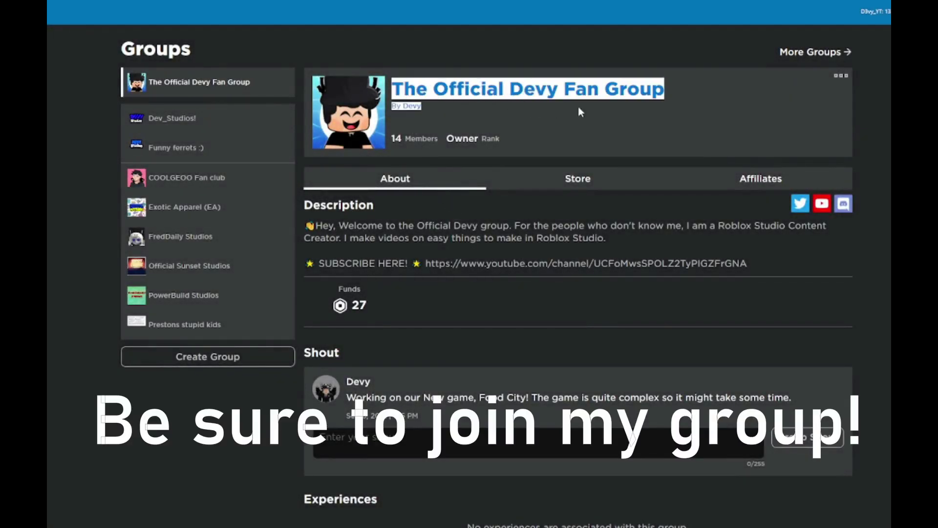
{"action": "left_click", "coordinate": [662, 116]}
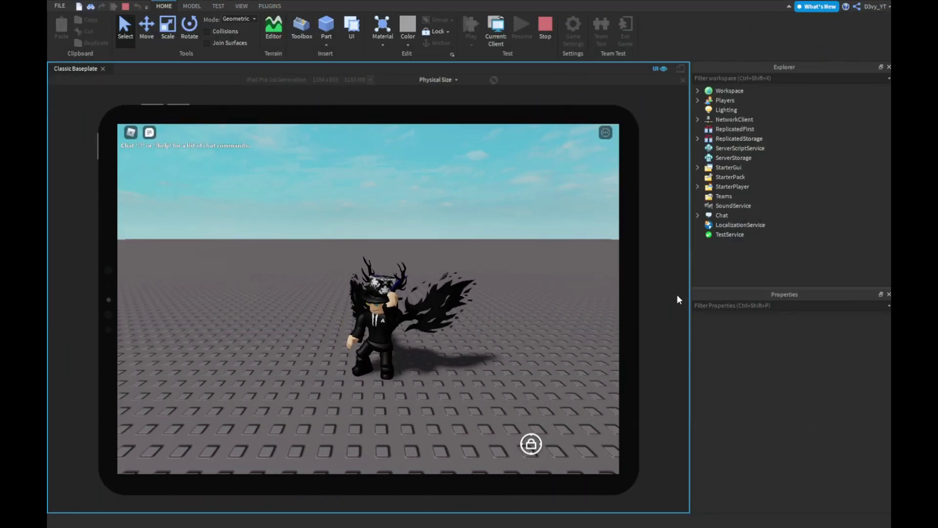
{"action": "left_click", "coordinate": [495, 397]}
{"action": "left_click", "coordinate": [531, 444]}
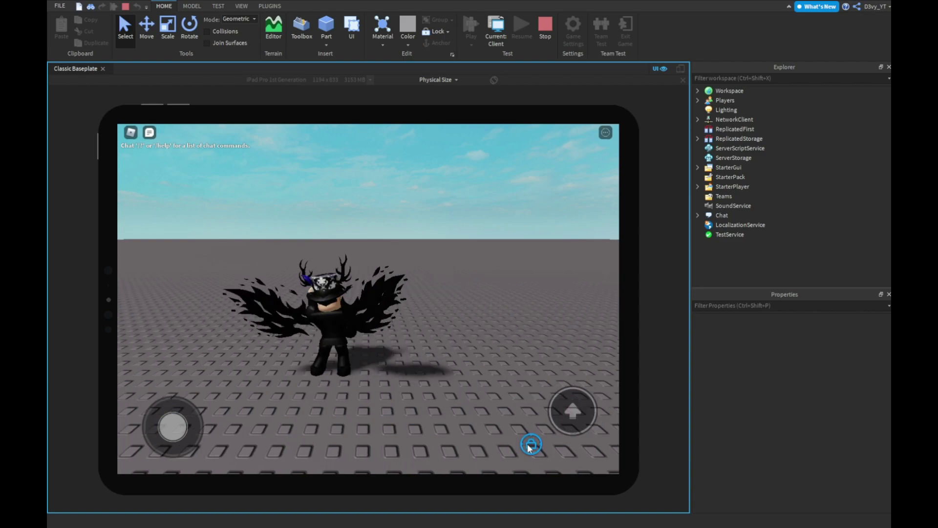
{"action": "key", "text": "s"}
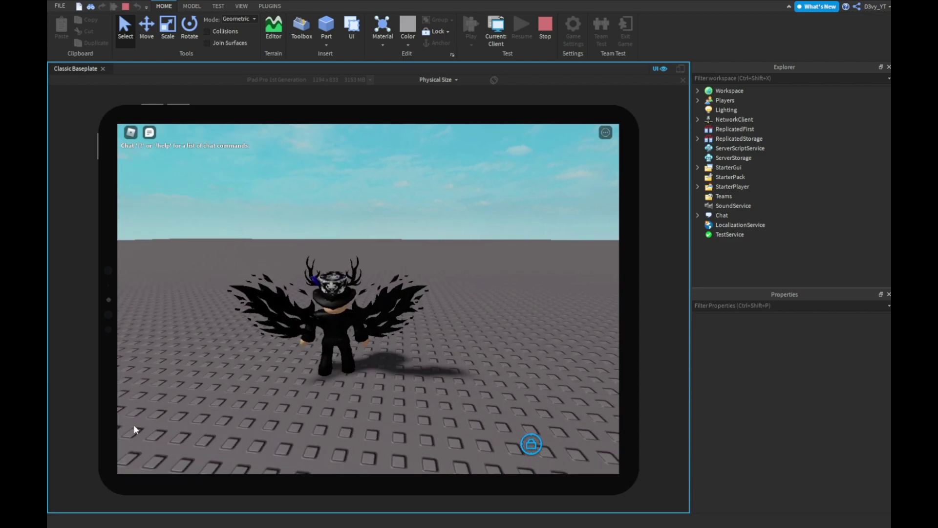
{"action": "mouse_move", "coordinate": [190, 398]}
{"action": "left_mouse_down"}
{"action": "mouse_move", "coordinate": [287, 390]}
{"action": "mouse_move", "coordinate": [345, 449]}
{"action": "mouse_move", "coordinate": [398, 353]}
{"action": "left_mouse_up"}
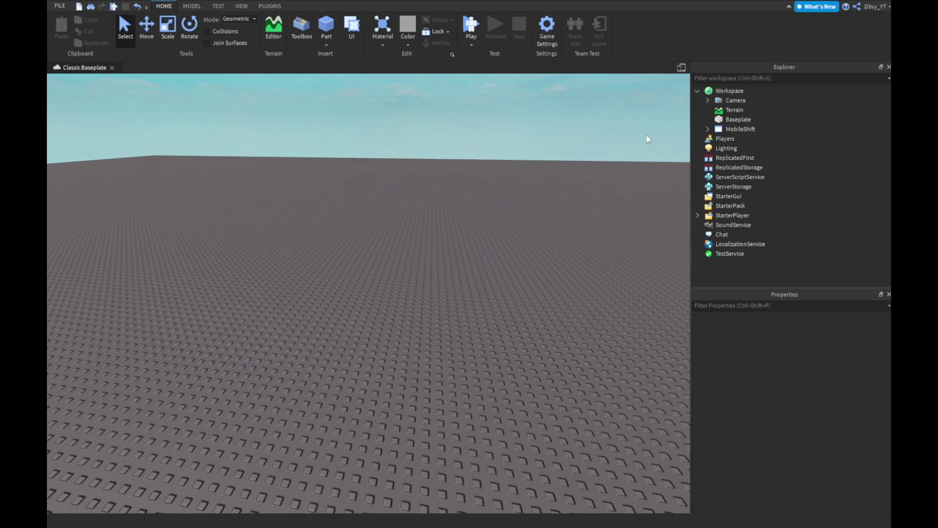
{"action": "left_click", "coordinate": [733, 128]}
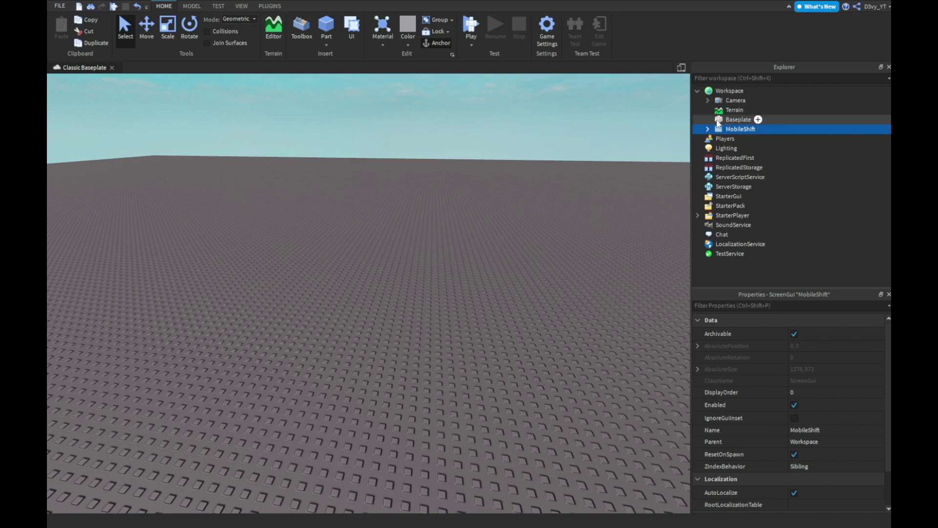
{"action": "left_click", "coordinate": [708, 130]}
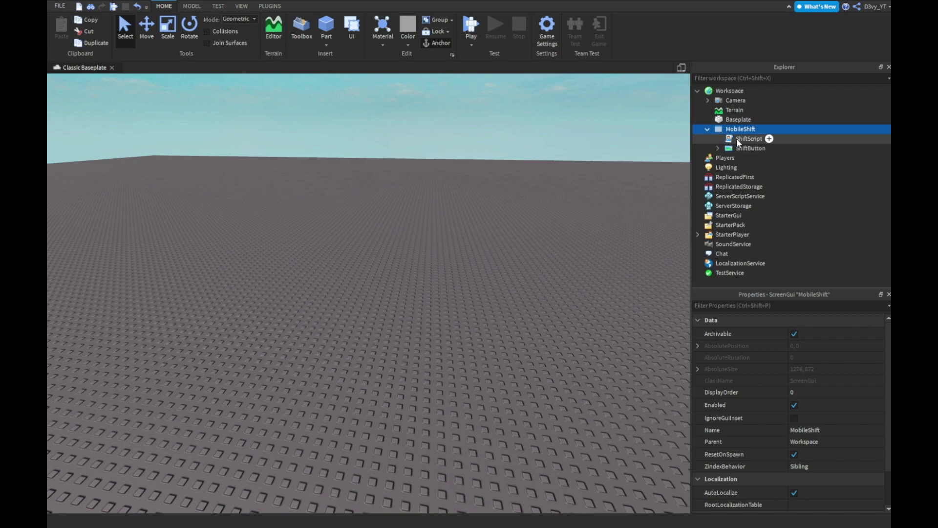
{"action": "left_click", "coordinate": [717, 148]}
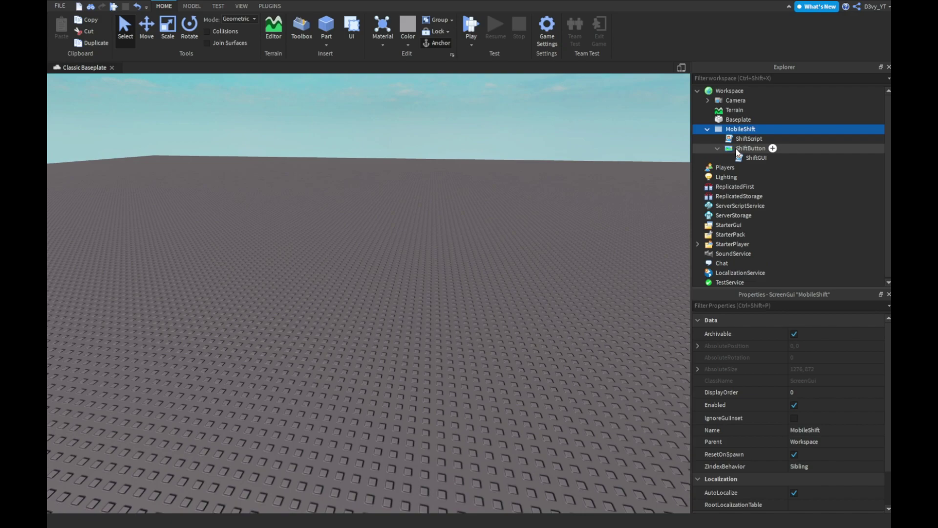
{"action": "double_click", "coordinate": [738, 138]}
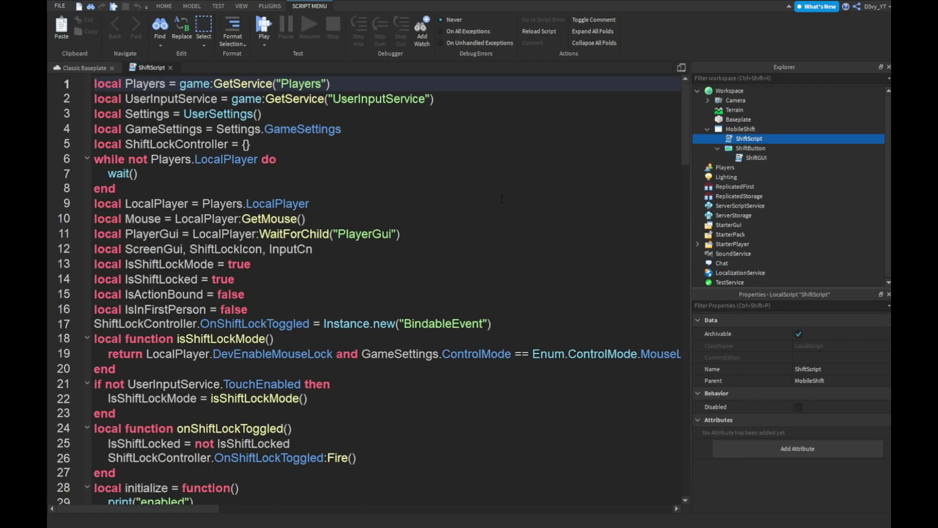
{"action": "scroll", "coordinate": [501, 199], "scroll_direction": "down", "scroll_amount": 7}
{"action": "scroll", "coordinate": [459, 199], "scroll_direction": "down", "scroll_amount": 14}
{"action": "scroll", "coordinate": [416, 199], "scroll_direction": "down", "scroll_amount": 15}
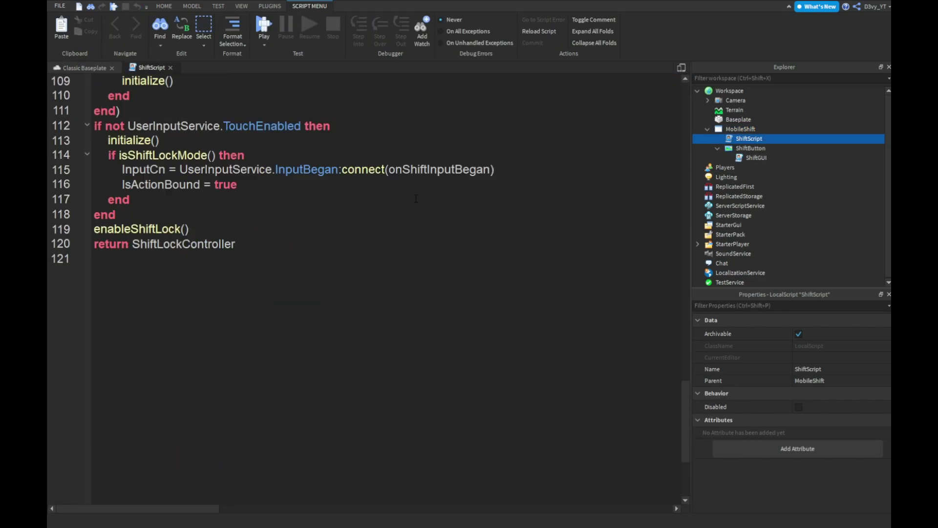
{"action": "scroll", "coordinate": [416, 199], "scroll_direction": "down", "scroll_amount": 1}
{"action": "scroll", "coordinate": [415, 199], "scroll_direction": "up", "scroll_amount": 6}
{"action": "scroll", "coordinate": [278, 177], "scroll_direction": "up", "scroll_amount": 2}
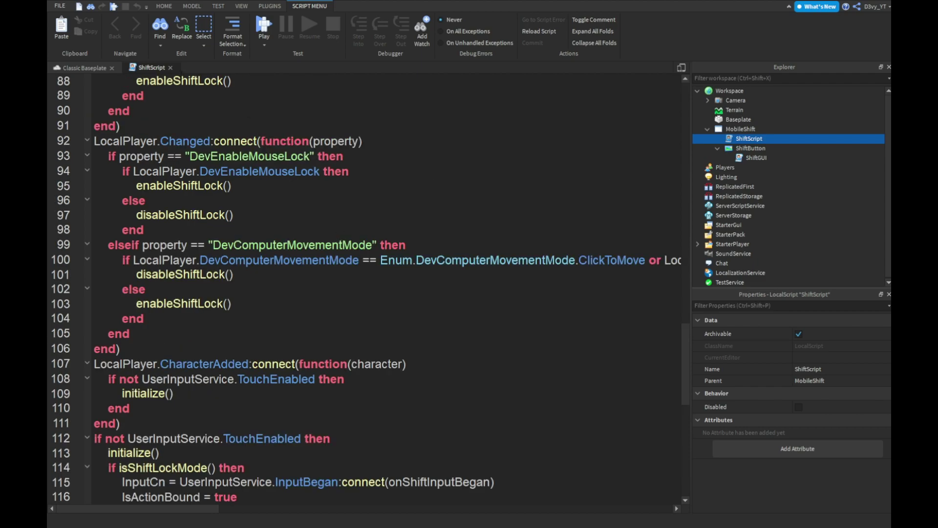
{"action": "left_click", "coordinate": [170, 68]}
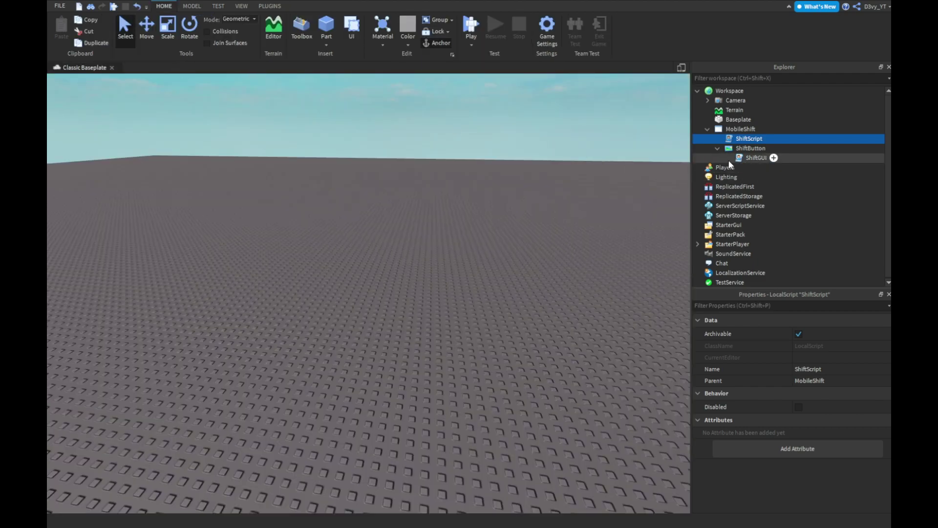
{"action": "double_click", "coordinate": [743, 157]}
{"action": "scroll", "coordinate": [366, 289], "scroll_direction": "down", "scroll_amount": 6}
{"action": "scroll", "coordinate": [366, 289], "scroll_direction": "down", "scroll_amount": 12}
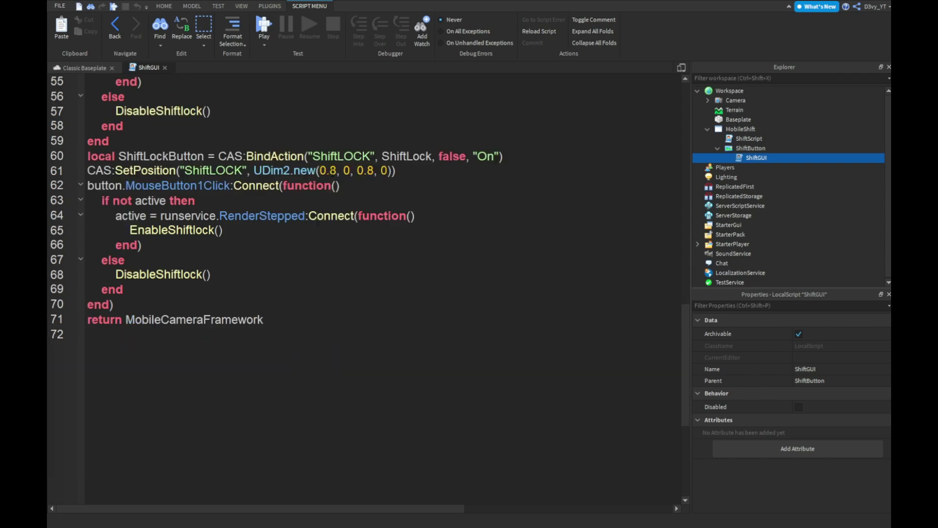
{"action": "scroll", "coordinate": [206, 99], "scroll_direction": "down", "scroll_amount": 2}
{"action": "scroll", "coordinate": [207, 98], "scroll_direction": "up", "scroll_amount": 2}
{"action": "left_click", "coordinate": [165, 67]}
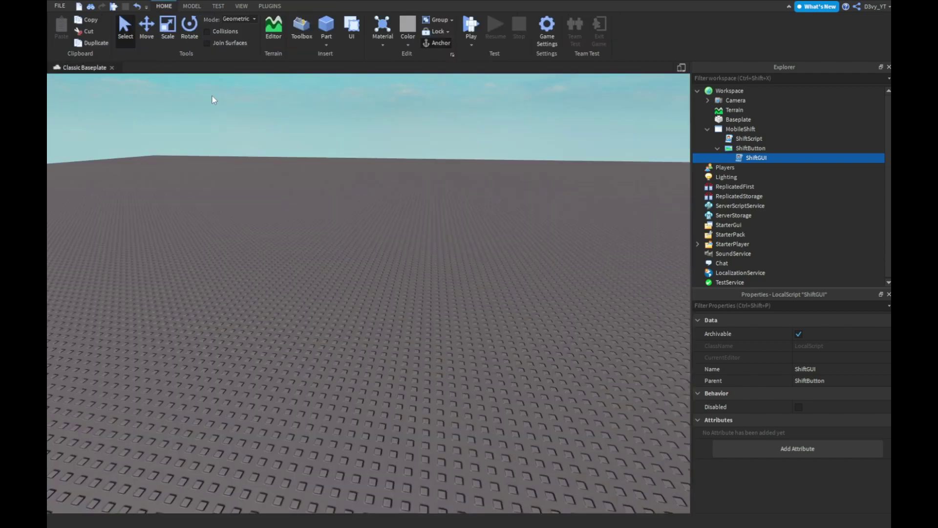
{"action": "left_click", "coordinate": [708, 129]}
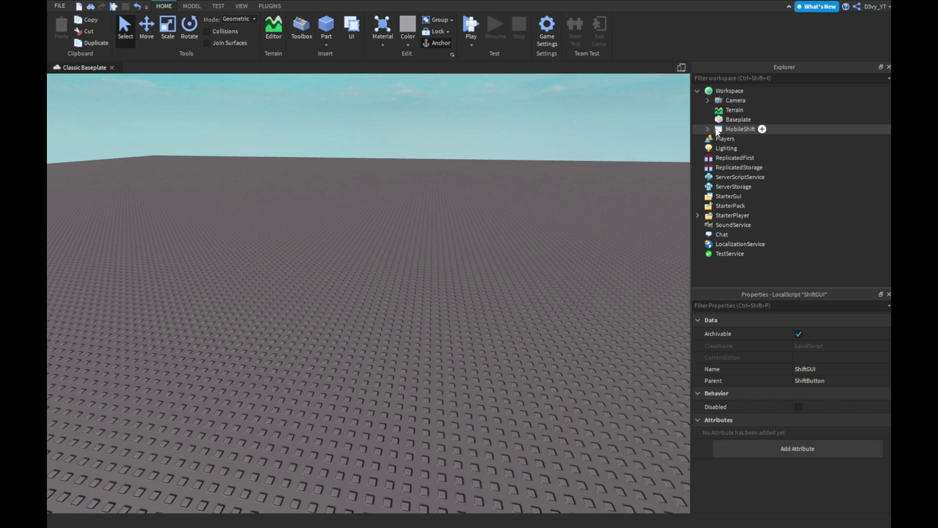
Move MobileShift from Workspace into StarterGui
{"action": "mouse_move", "coordinate": [720, 129]}
{"action": "left_mouse_down"}
{"action": "mouse_move", "coordinate": [737, 180]}
{"action": "mouse_move", "coordinate": [731, 137]}
{"action": "left_mouse_up"}
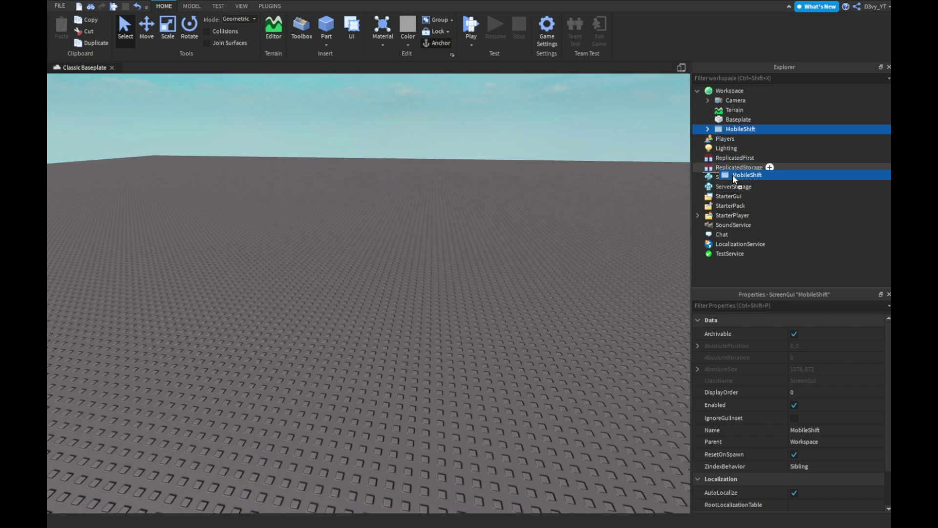
{"action": "left_click_drag", "start_coordinate": [731, 136], "coordinate": [734, 195]}
{"action": "left_click", "coordinate": [613, 118]}
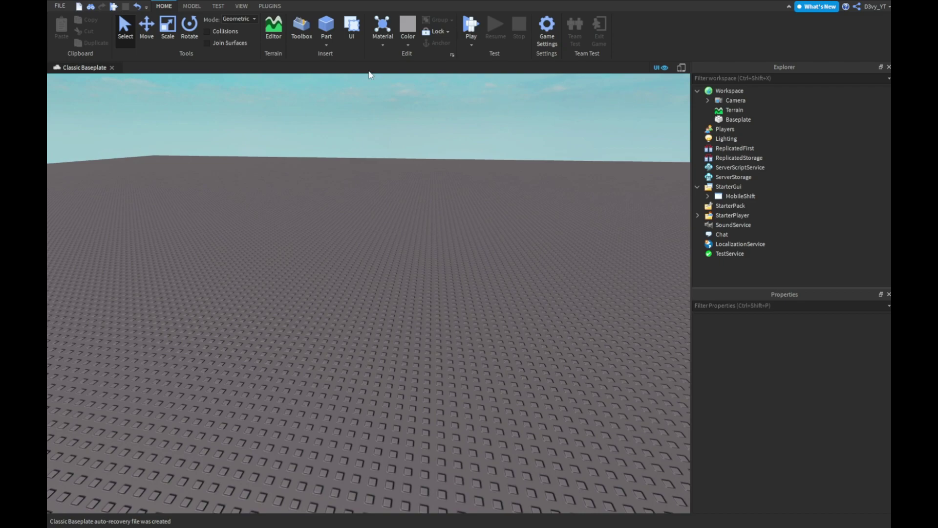
Play-test with F5 and turn the Shift Lock Switch on in the in-game Settings
{"action": "key", "text": "F5"}
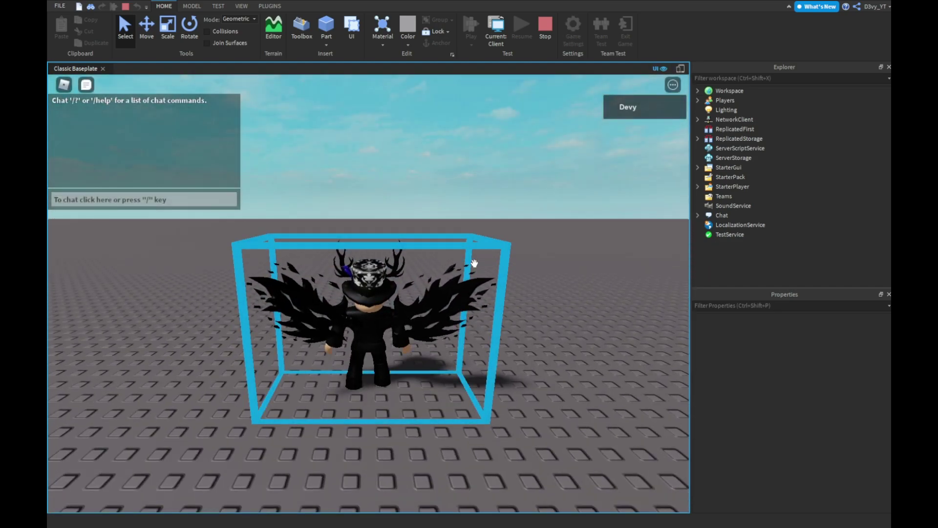
{"action": "key", "text": "Escape"}
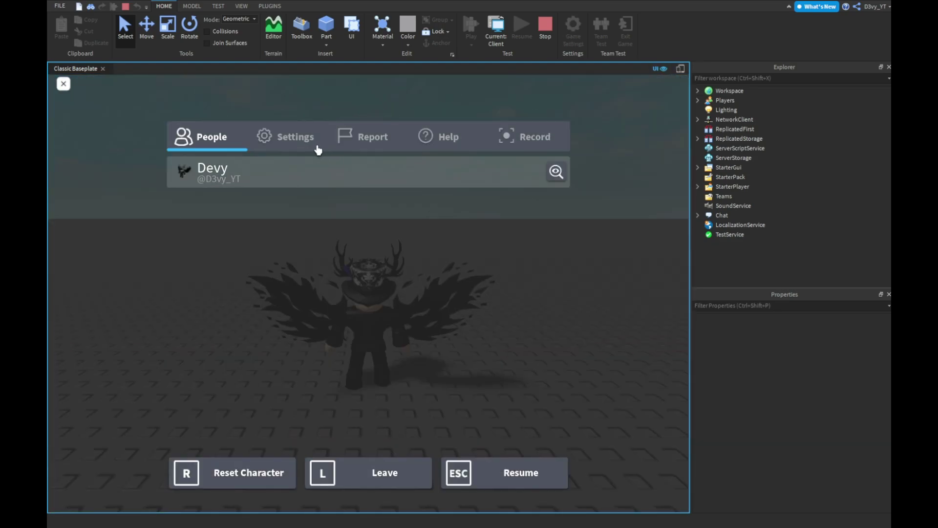
{"action": "left_click", "coordinate": [318, 147]}
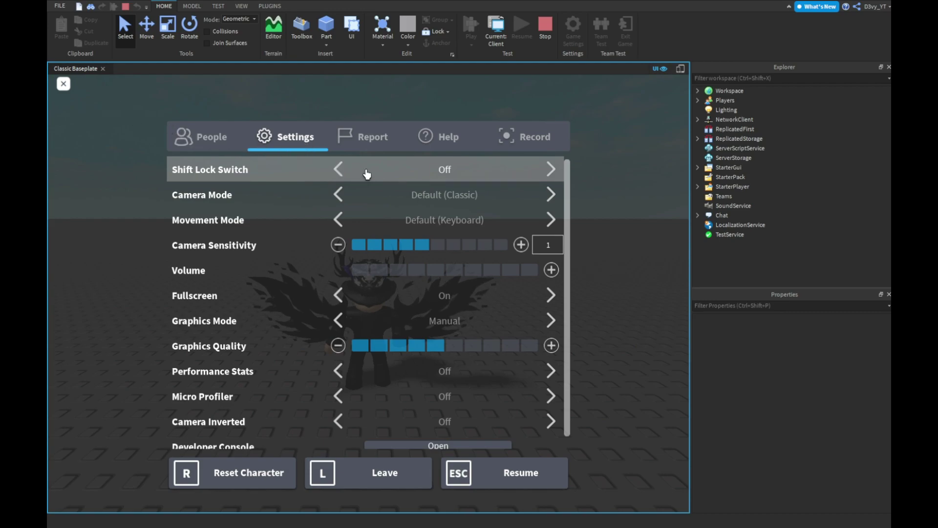
{"action": "left_click", "coordinate": [429, 169]}
{"action": "left_click", "coordinate": [65, 87]}
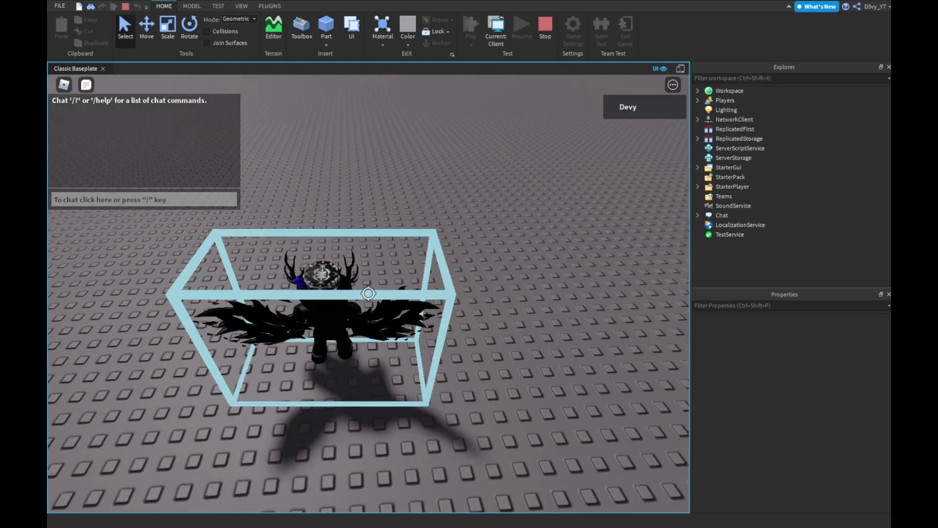
Set the Shift Lock Switch back off in Settings, then stop the playtest
{"action": "key", "text": "shift"}
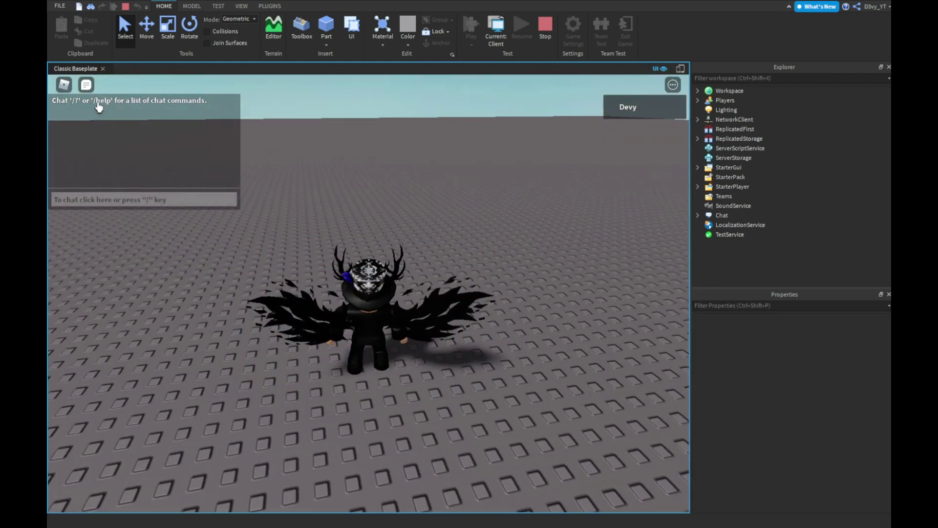
{"action": "key", "text": "Escape"}
{"action": "left_click", "coordinate": [289, 137]}
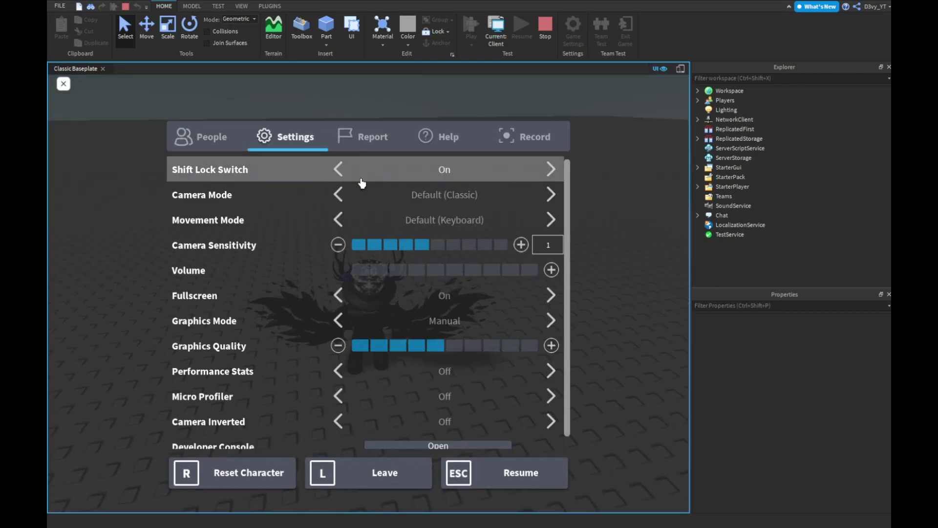
{"action": "left_click", "coordinate": [429, 177]}
{"action": "left_click", "coordinate": [63, 84]}
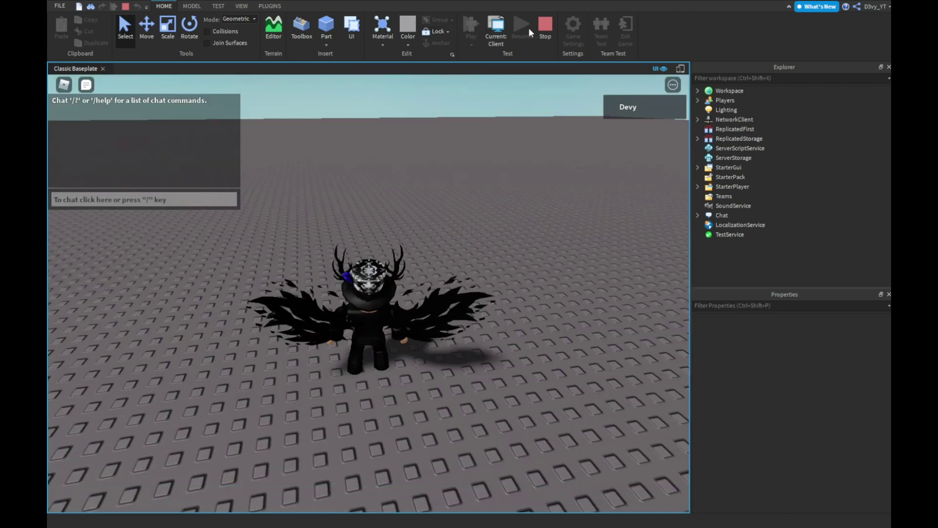
{"action": "left_click", "coordinate": [542, 30]}
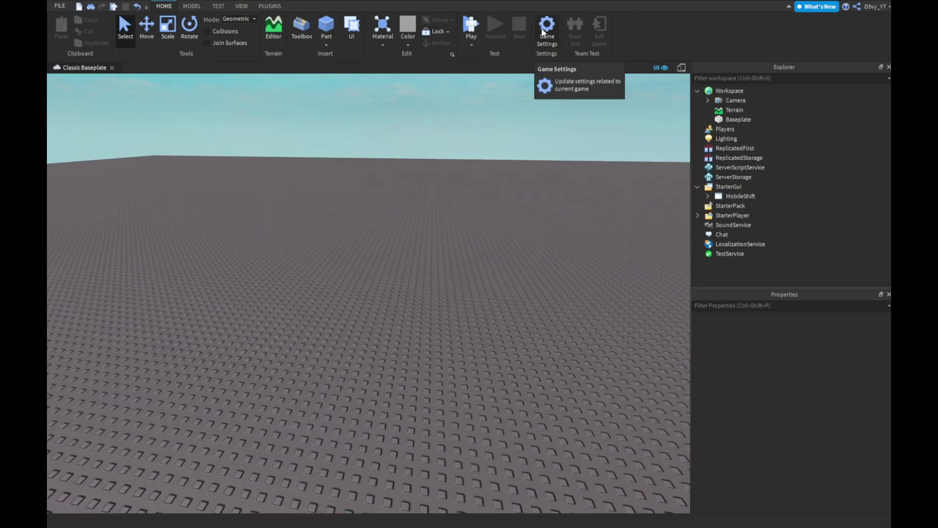
Turn on device emulation and select iPad Pro 1st Generation as the emulated device
{"action": "left_click", "coordinate": [680, 66]}
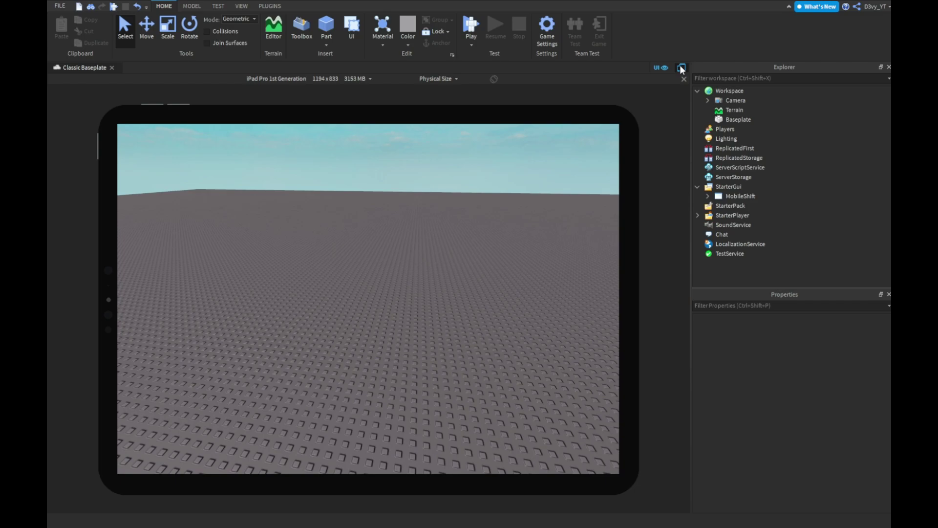
{"action": "left_click", "coordinate": [334, 80]}
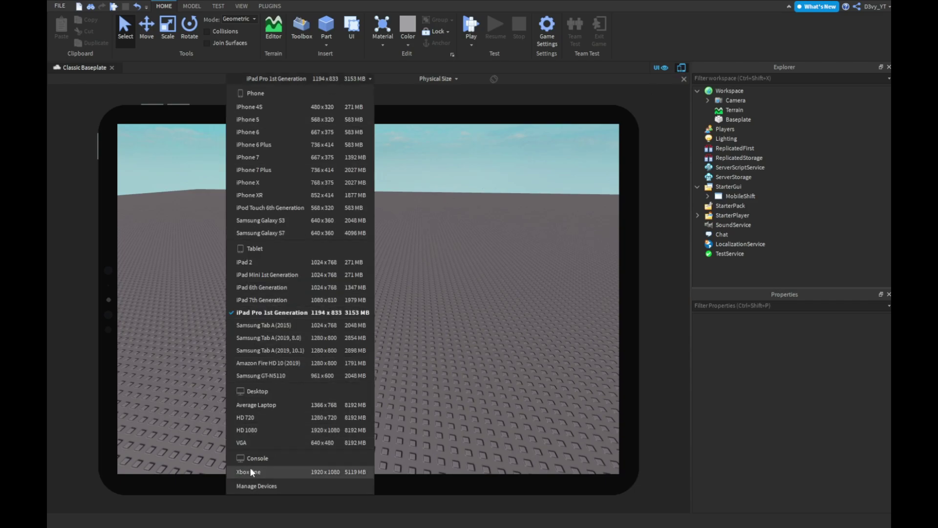
{"action": "left_click", "coordinate": [250, 471]}
{"action": "left_click", "coordinate": [326, 78]}
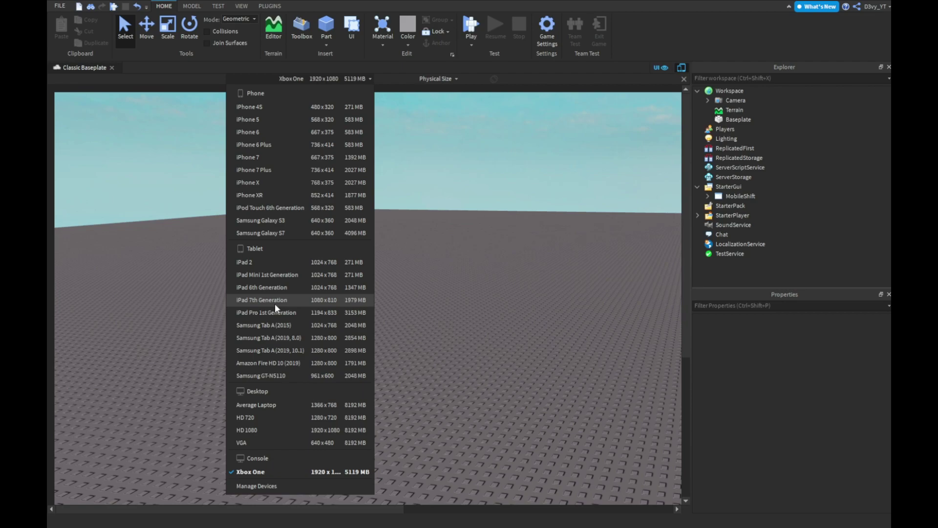
{"action": "left_click", "coordinate": [254, 312]}
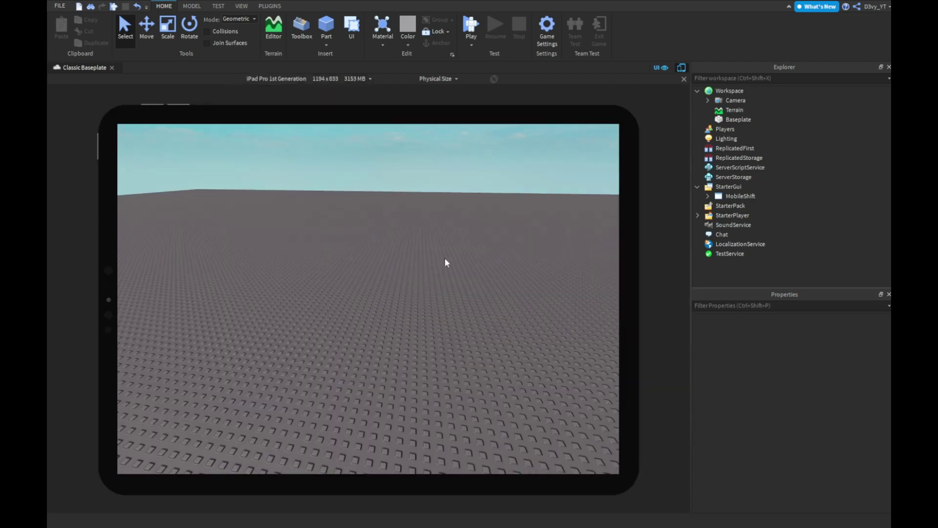
Play-test on the tablet, walking the character and enabling shift lock with the mobile button
{"action": "key", "text": "F5"}
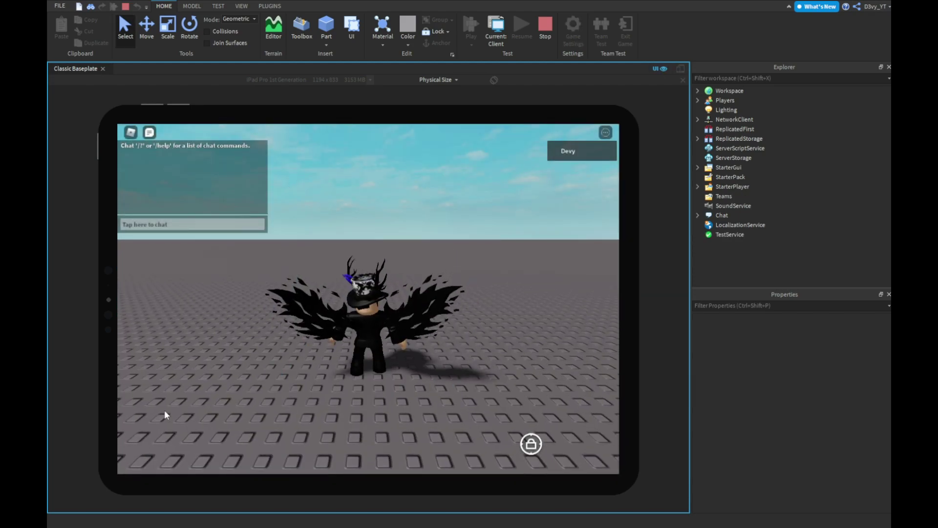
{"action": "mouse_move", "coordinate": [164, 417]}
{"action": "left_mouse_down"}
{"action": "mouse_move", "coordinate": [313, 339]}
{"action": "mouse_move", "coordinate": [65, 468]}
{"action": "left_mouse_up"}
{"action": "left_click_drag", "start_coordinate": [219, 382], "coordinate": [320, 368]}
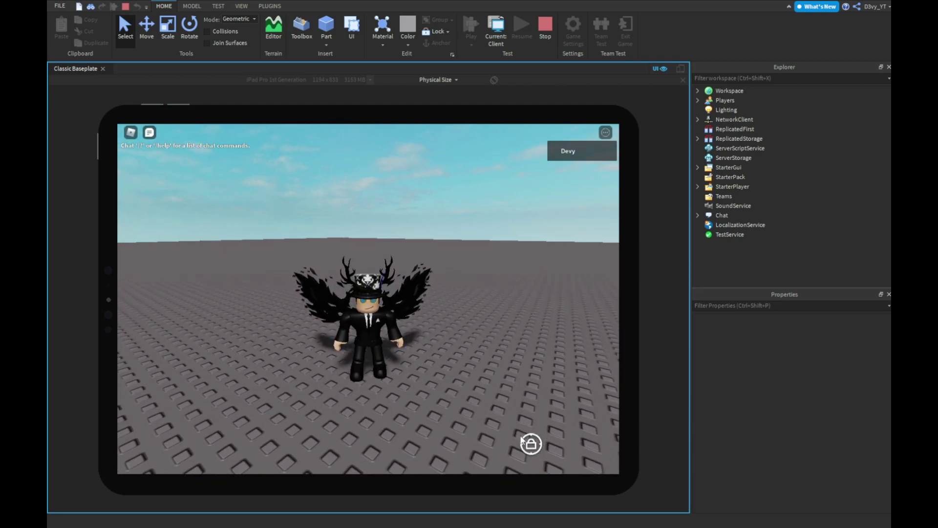
{"action": "left_click", "coordinate": [534, 447]}
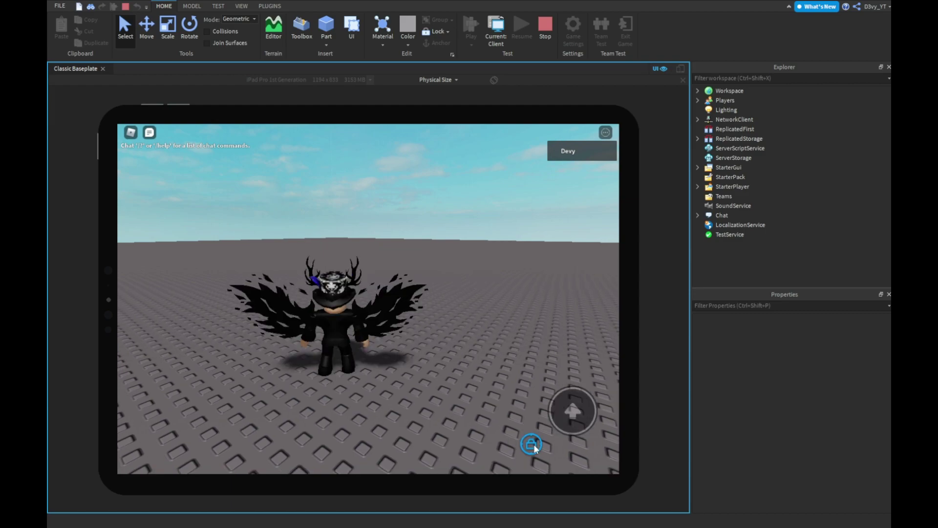
{"action": "left_click_drag", "start_coordinate": [147, 359], "coordinate": [539, 354]}
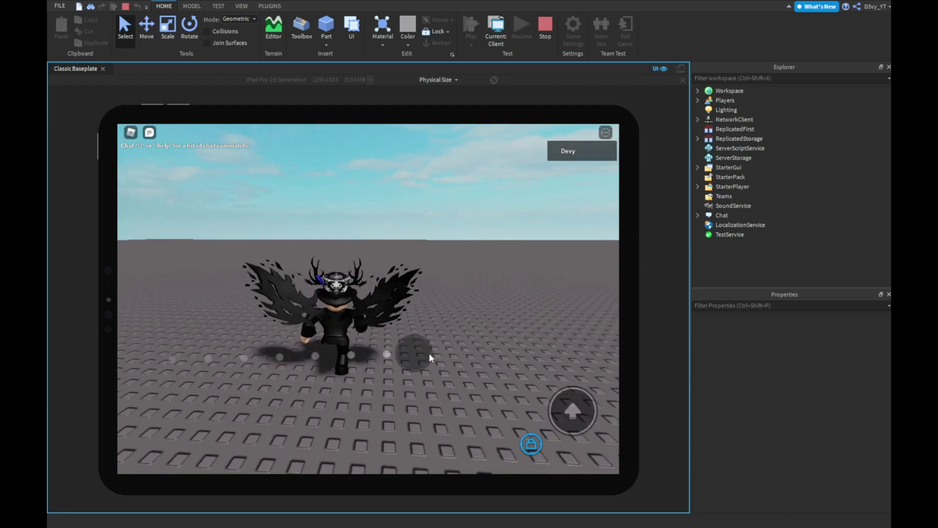
{"action": "left_click", "coordinate": [578, 415]}
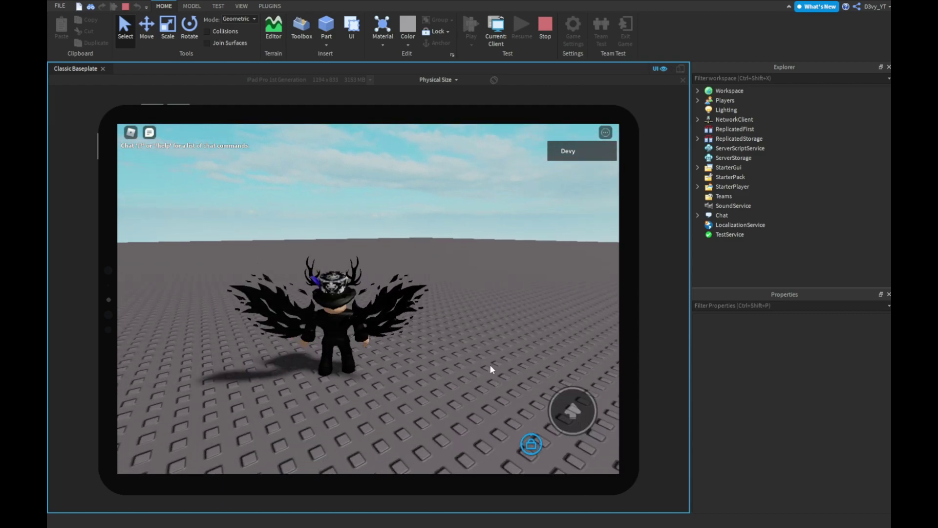
Rotate the camera, walk and jump with shift lock on, then stop the playtest
{"action": "mouse_move", "coordinate": [332, 318]}
{"action": "left_mouse_down"}
{"action": "mouse_move", "coordinate": [409, 246]}
{"action": "mouse_move", "coordinate": [461, 235]}
{"action": "mouse_move", "coordinate": [540, 258]}
{"action": "mouse_move", "coordinate": [492, 233]}
{"action": "left_mouse_up"}
{"action": "left_click_drag", "start_coordinate": [221, 374], "coordinate": [155, 367]}
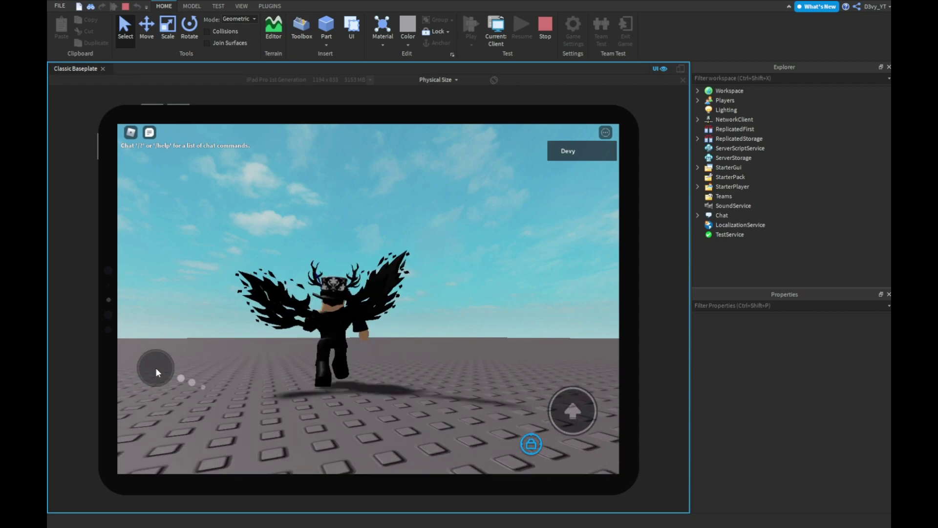
{"action": "left_click", "coordinate": [573, 415]}
{"action": "left_click", "coordinate": [587, 156]}
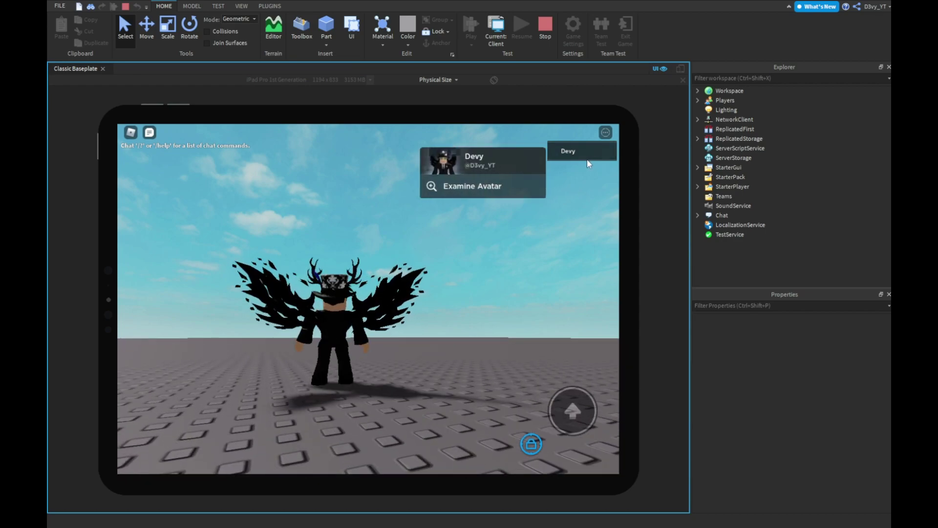
{"action": "left_click_drag", "start_coordinate": [441, 289], "coordinate": [332, 304]}
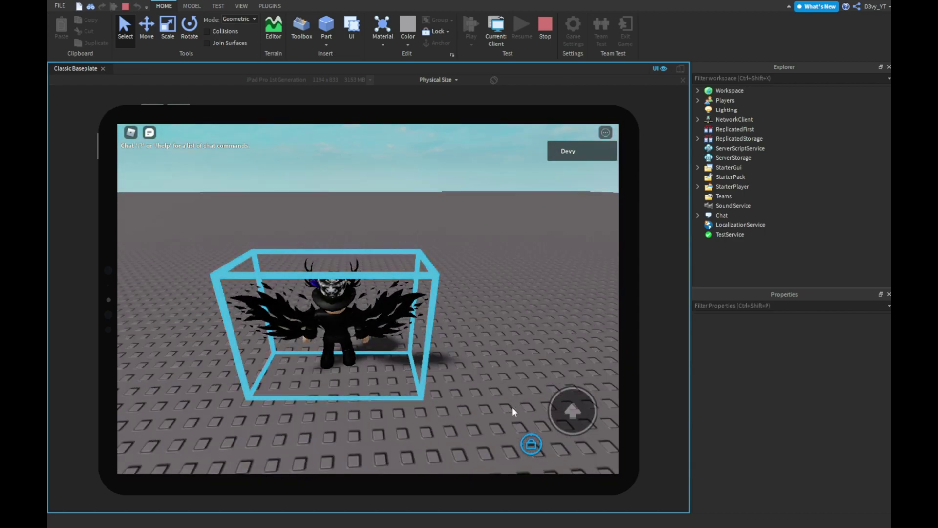
{"action": "mouse_move", "coordinate": [338, 370]}
{"action": "left_mouse_down"}
{"action": "mouse_move", "coordinate": [470, 353]}
{"action": "mouse_move", "coordinate": [411, 360]}
{"action": "left_mouse_up"}
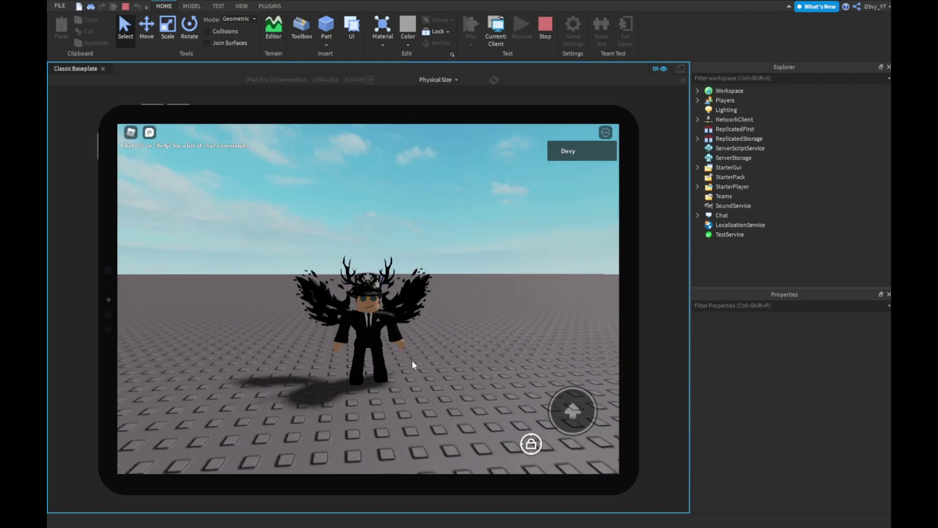
{"action": "left_click", "coordinate": [537, 27]}
Switch off the Device emulator toggle at the top-right of the viewport
{"action": "left_click", "coordinate": [683, 67]}
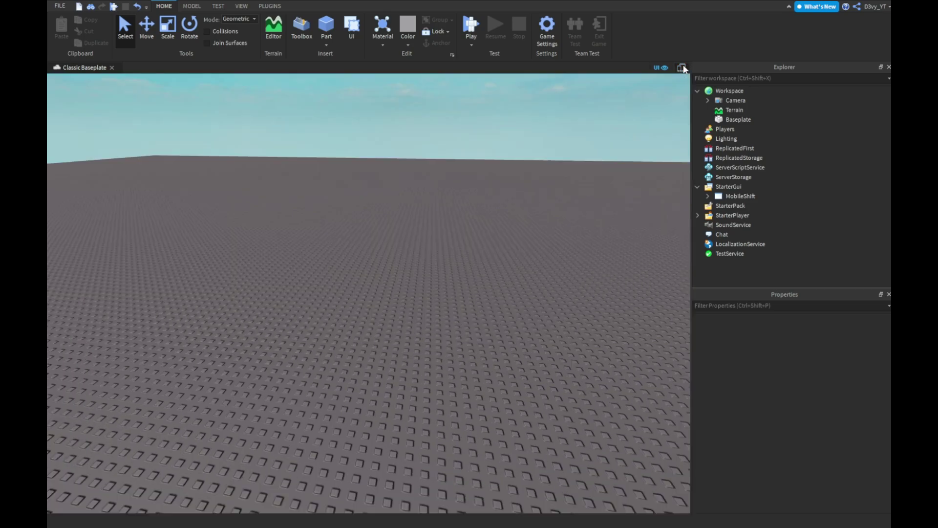